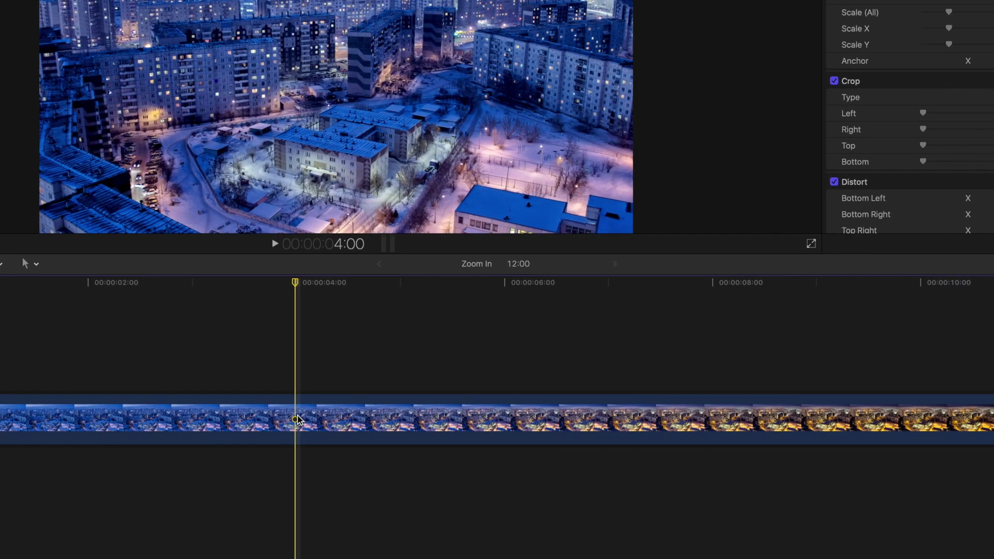
Select the Timelapse clip and switch the viewer's transform tool to Crop
left_click(296, 420)
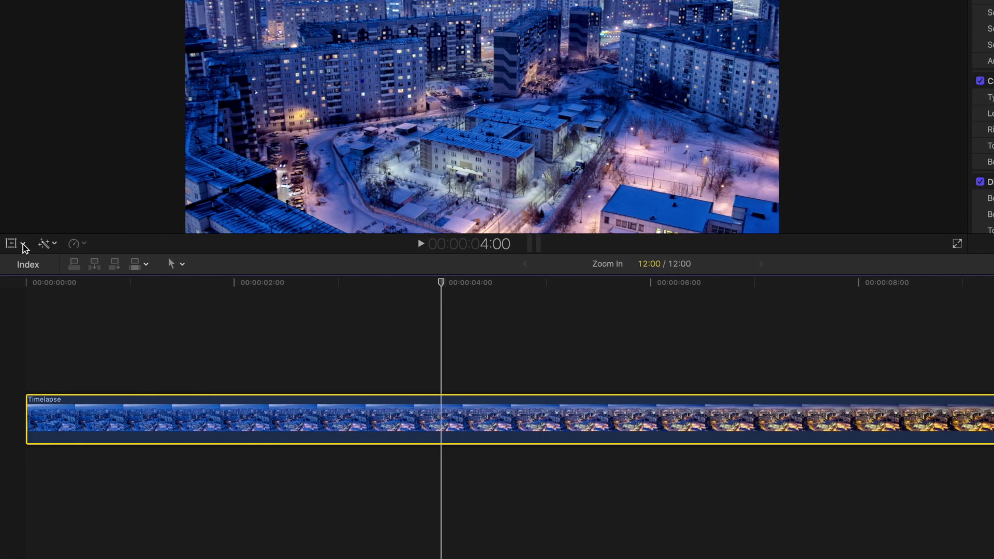
left_click(24, 244)
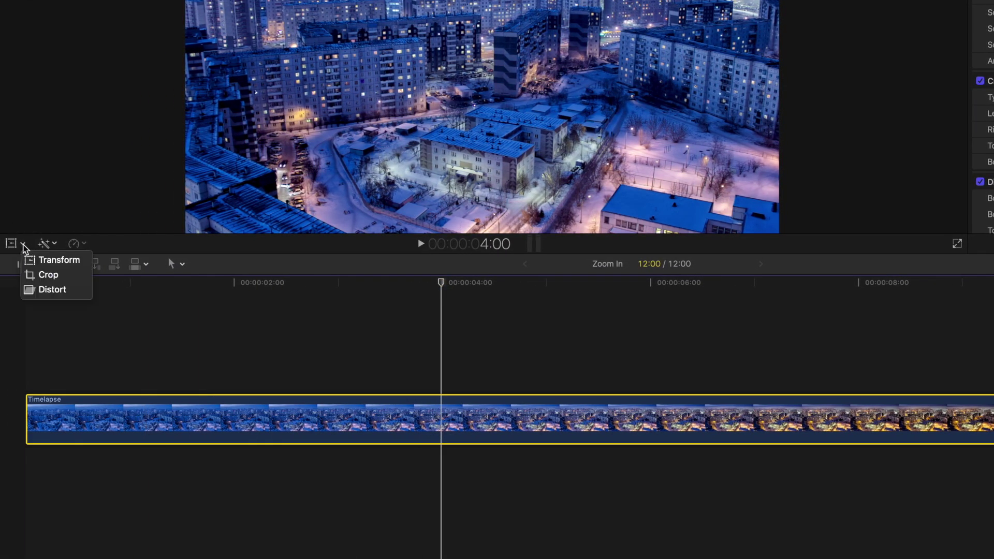
left_click(62, 275)
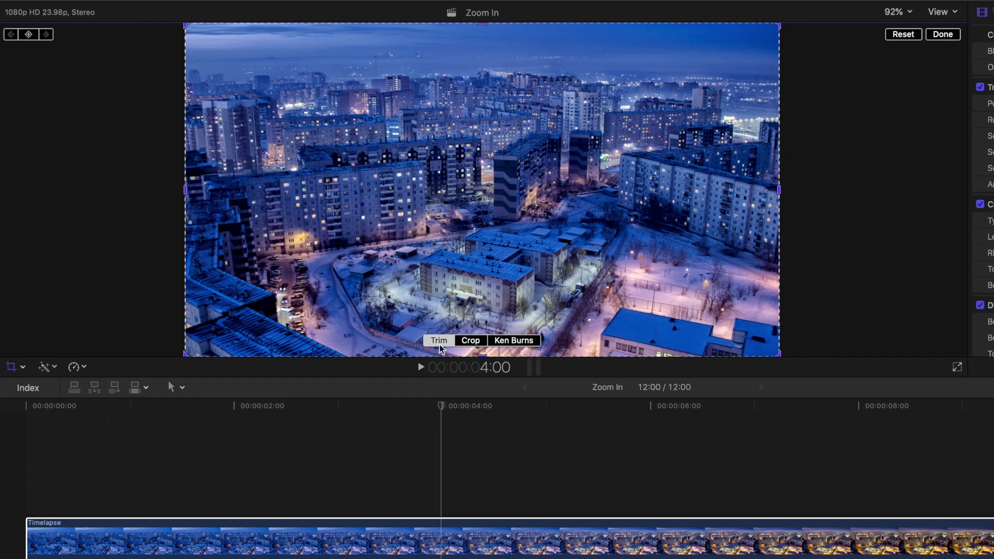
In Ken Burns mode, stretch the Start framing to full frame and set a 70% End framing on the central blocks
left_click(536, 343)
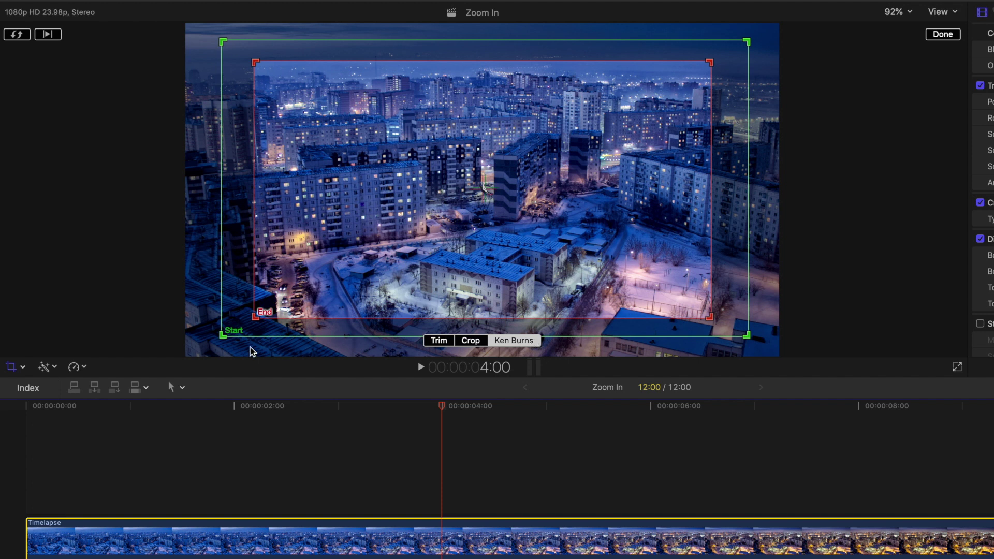
left_click(222, 335)
mouse_move(222, 335)
left_mouse_down()
mouse_move(357, 228)
mouse_move(231, 350)
left_mouse_up()
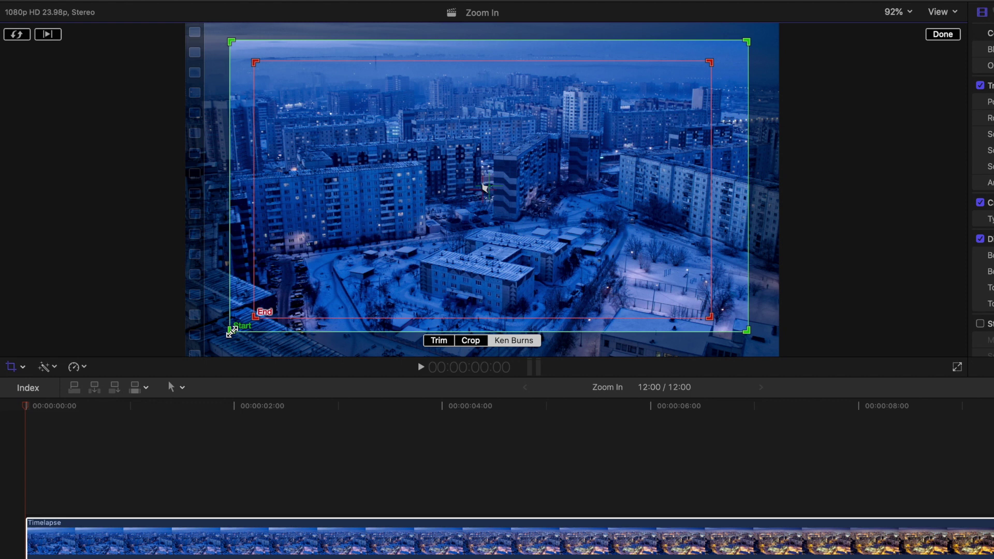
left_click_drag(230, 334, 193, 354)
left_click_drag(746, 40, 776, 24)
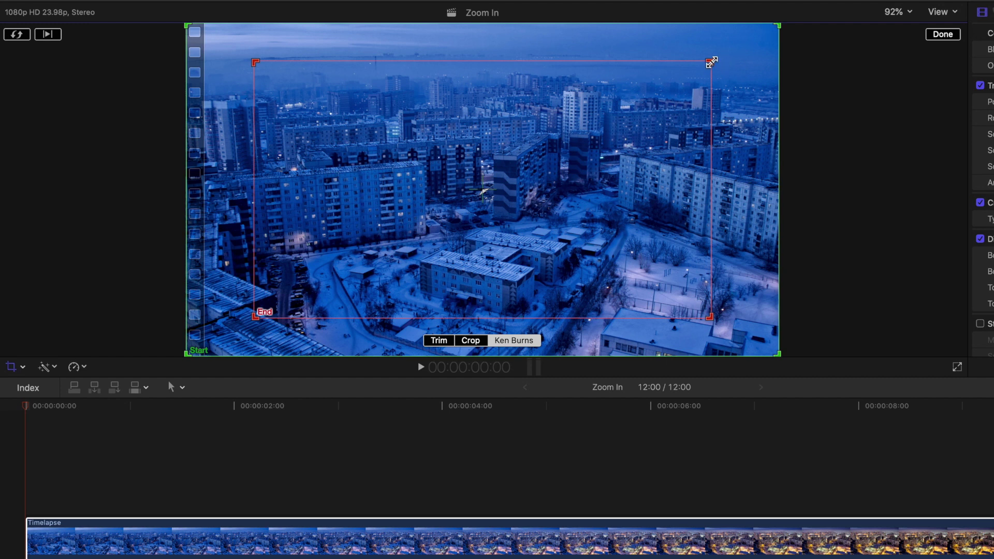
left_click_drag(709, 62, 648, 112)
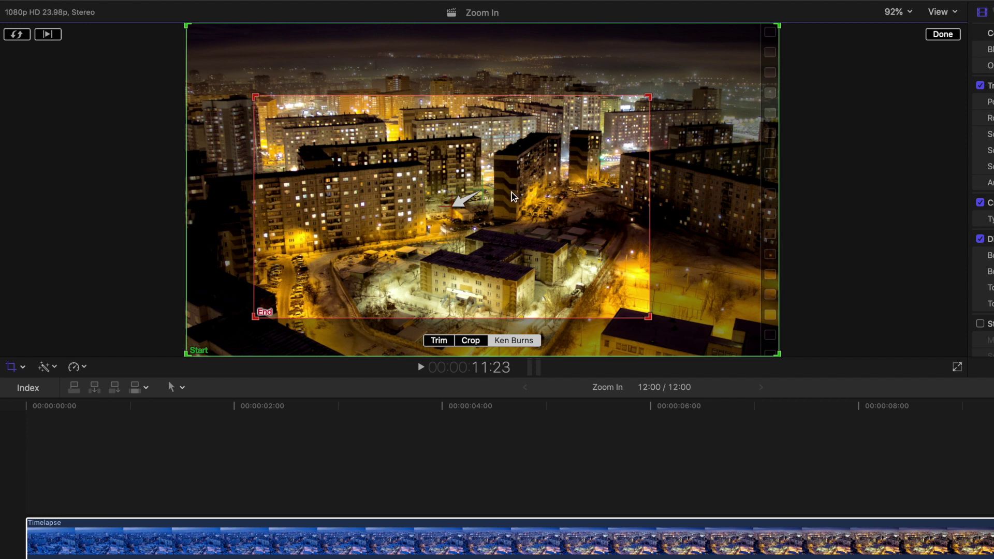
left_click_drag(492, 205, 557, 177)
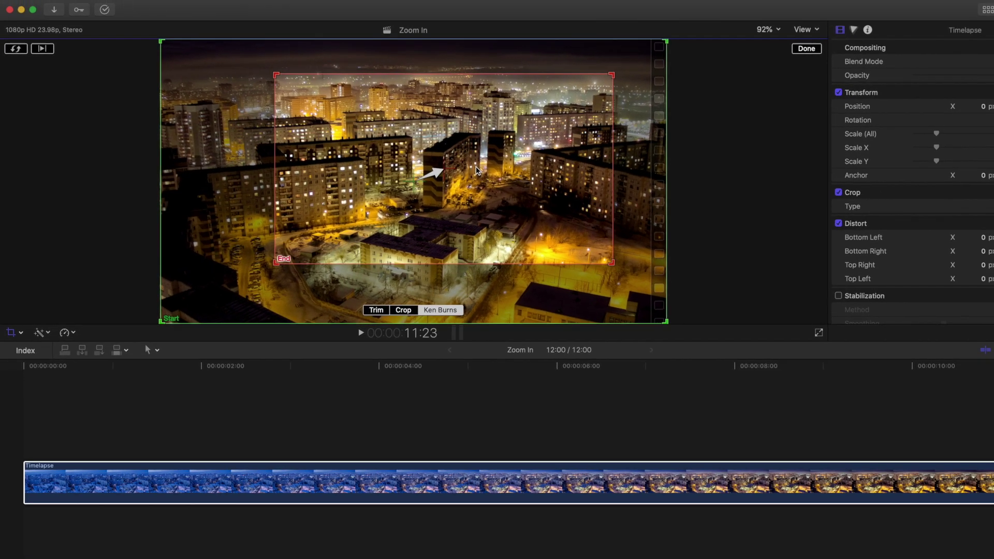
key("space")
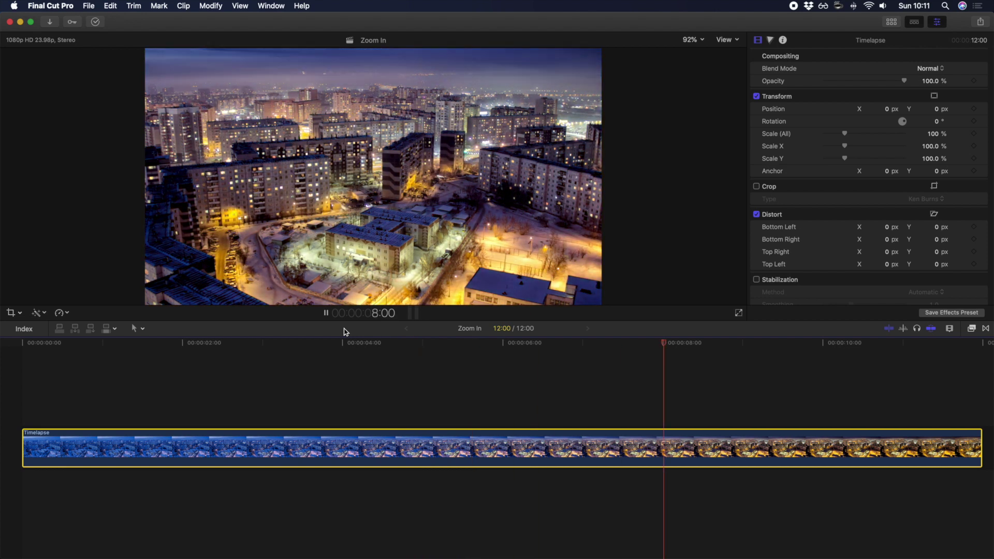
key("shift+c")
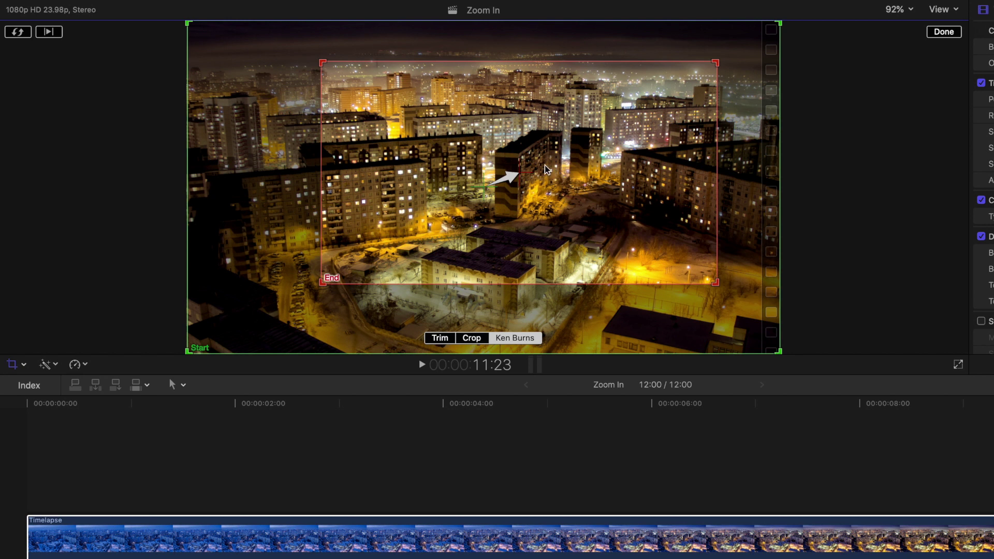
left_click(49, 32)
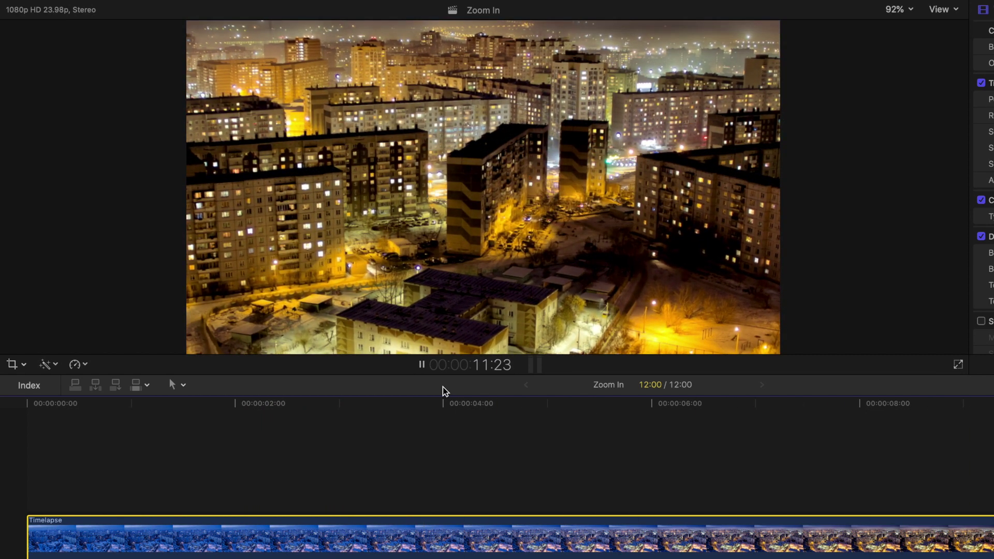
left_click(443, 404)
key("shift+c")
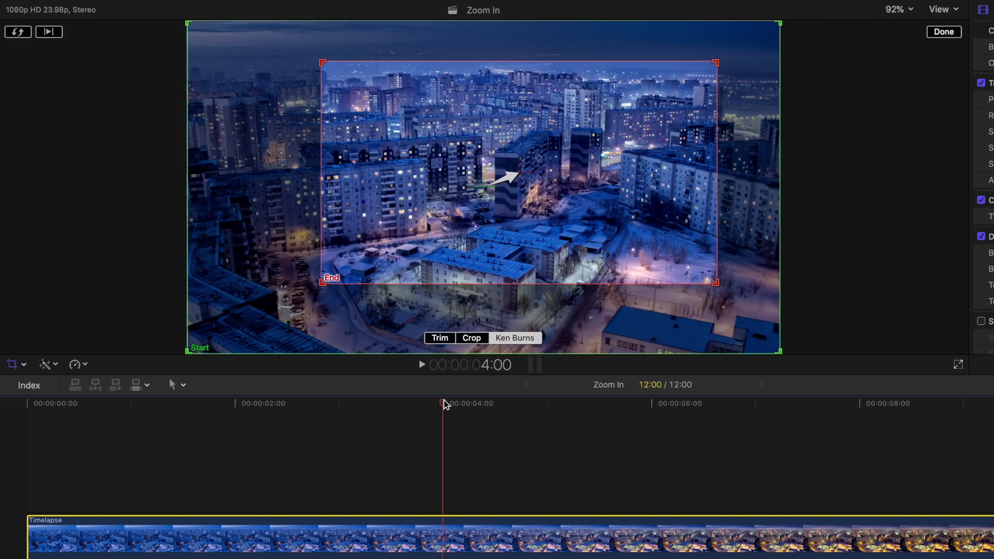
Swap the Timelapse clip's Ken Burns Start and End framings and play the reversed zoom
left_click(945, 34)
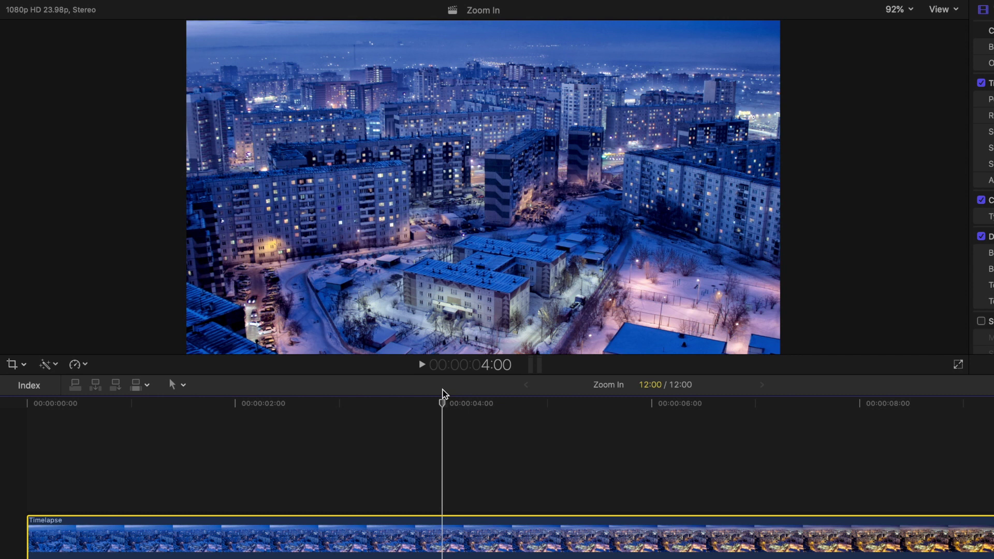
left_click(11, 364)
left_click(26, 33)
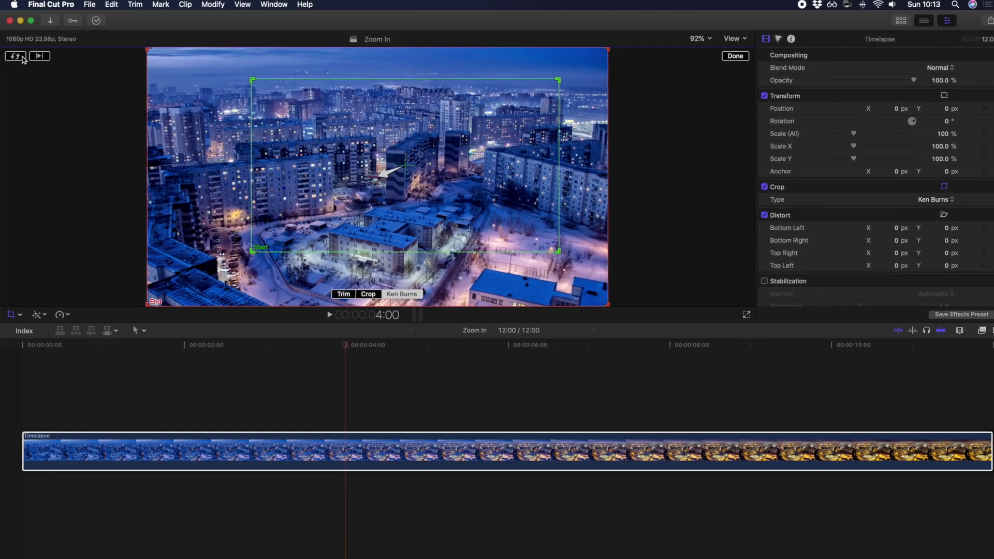
left_click(48, 31)
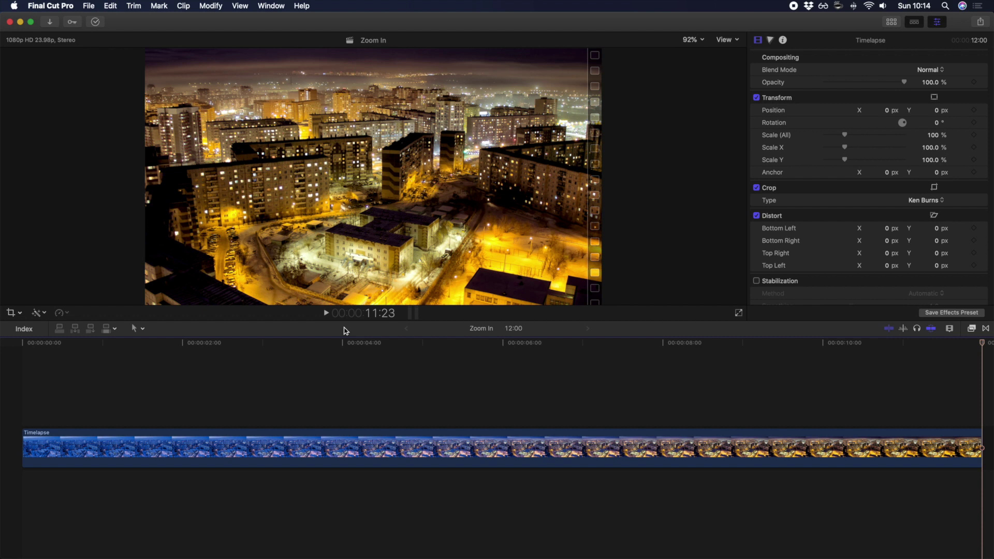
Add a 100% Scale (All) keyframe at 2:00 and a 150% one at about 4:14
left_click_drag(234, 347, 185, 355)
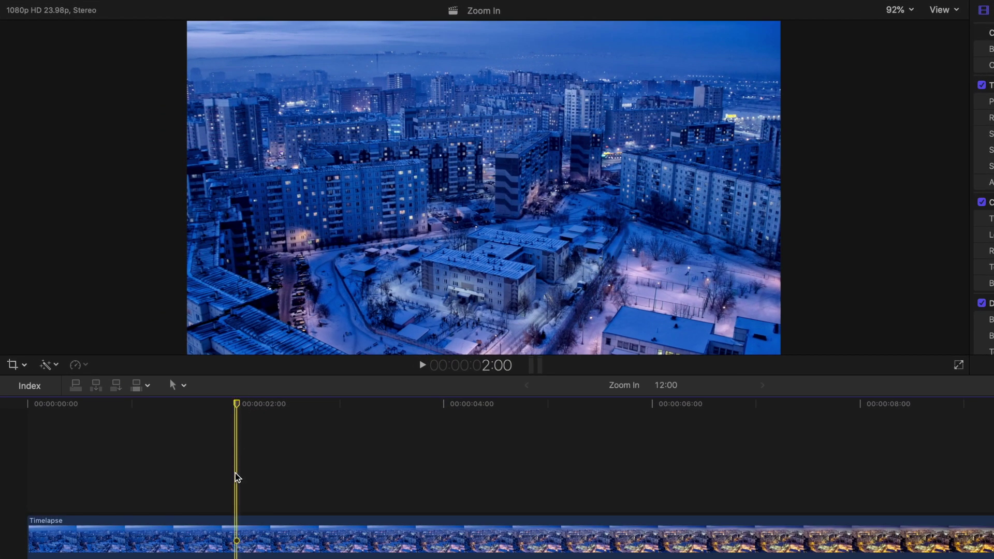
left_click(238, 534)
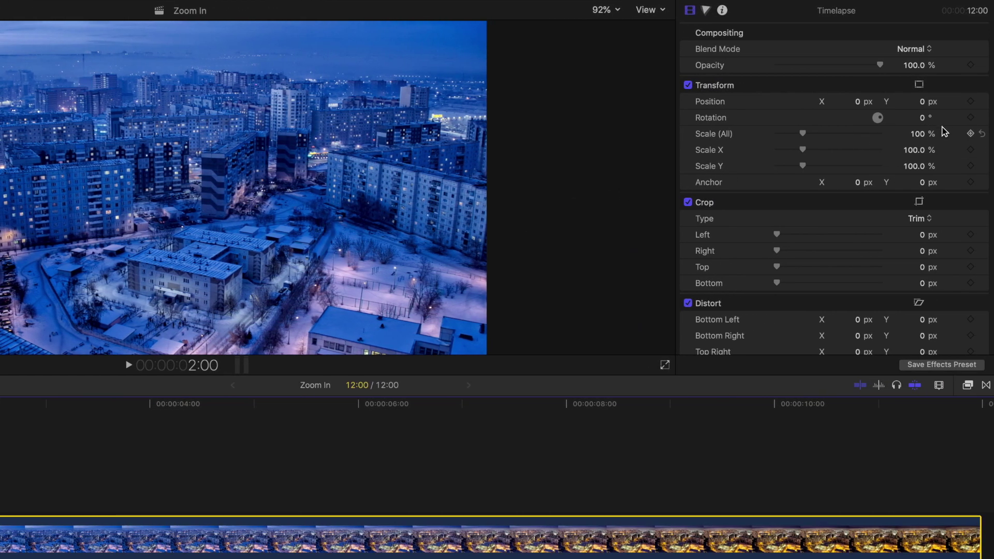
left_click(971, 133)
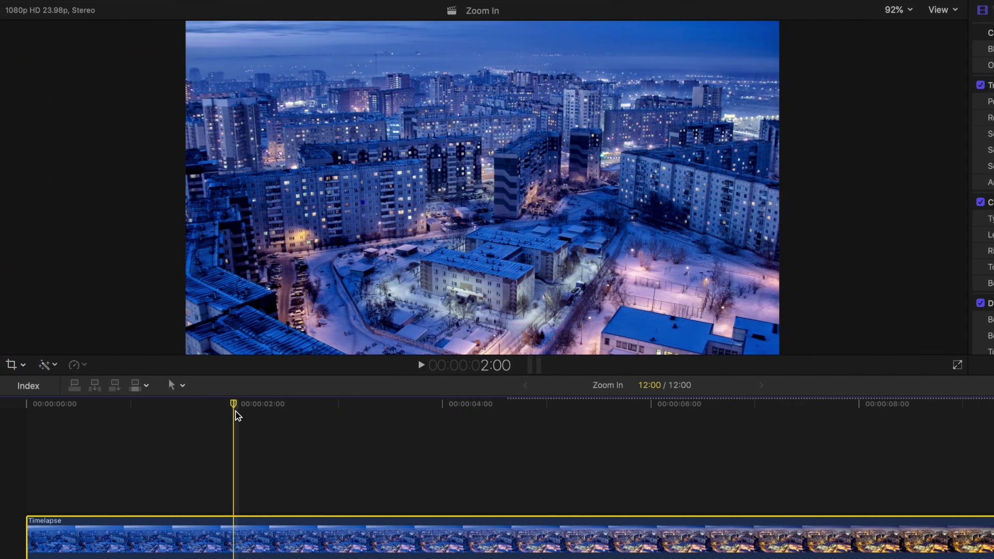
left_click(0, 406)
left_click_drag(233, 405, 506, 410)
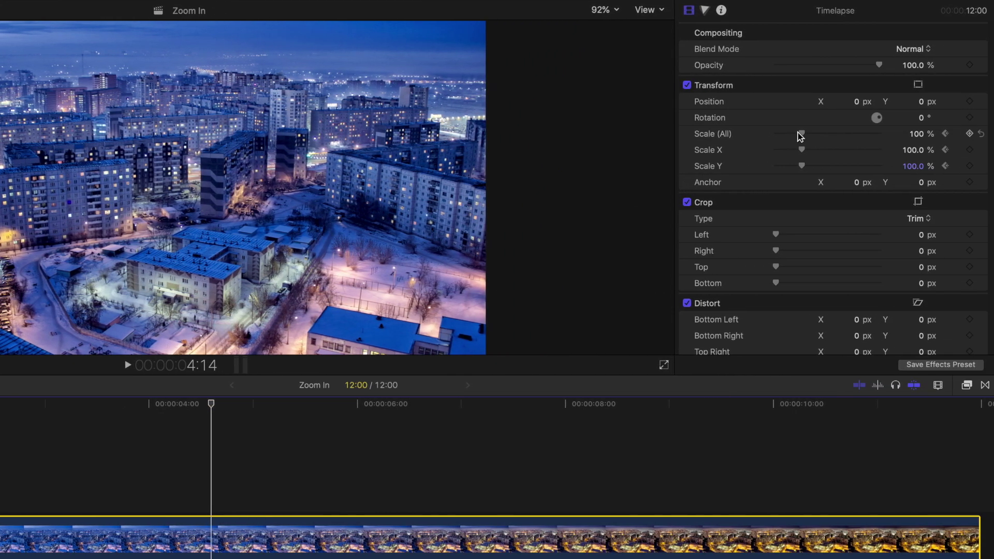
left_click_drag(800, 136, 818, 135)
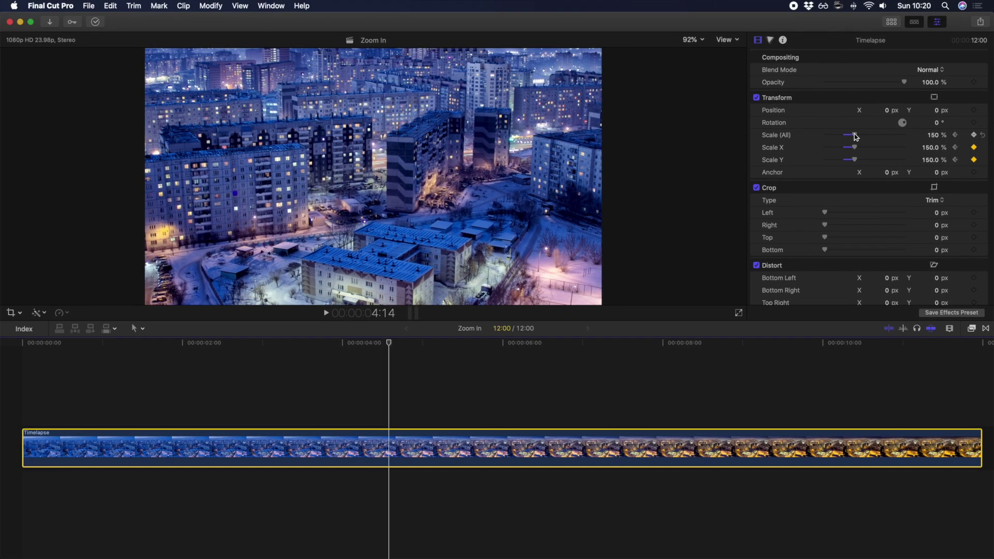
key("Home")
key("space")
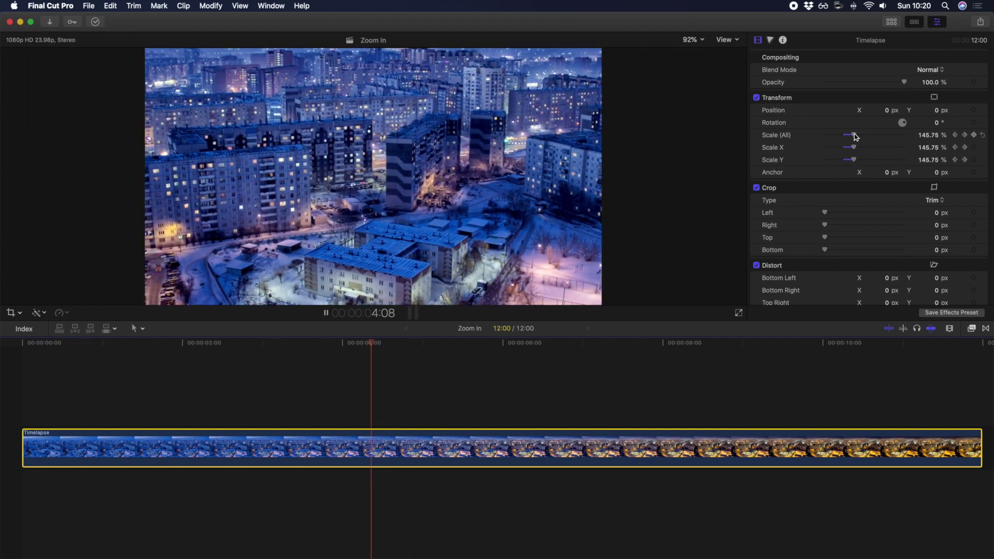
key("space")
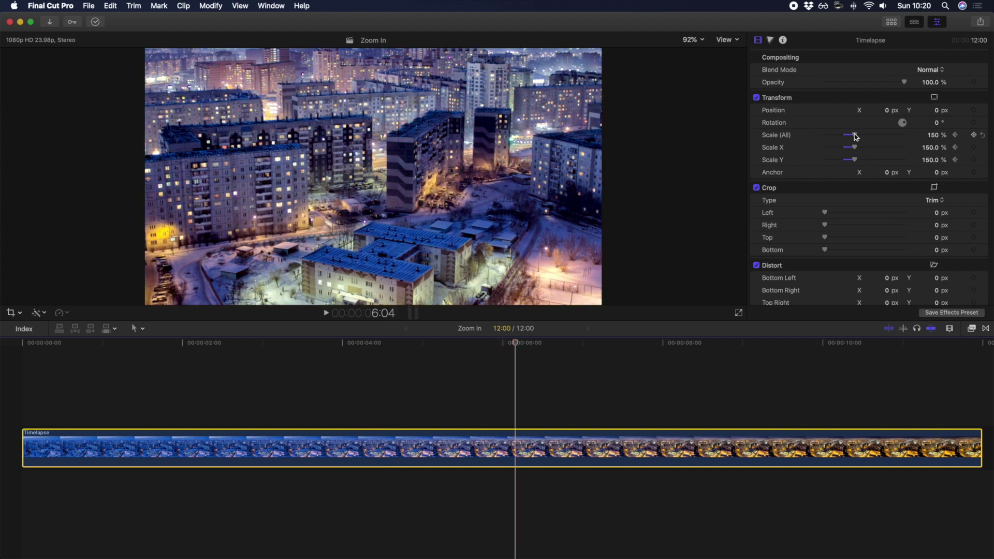
key("Left")
key("Left")
key("Left")
key("Left")
key("Left")
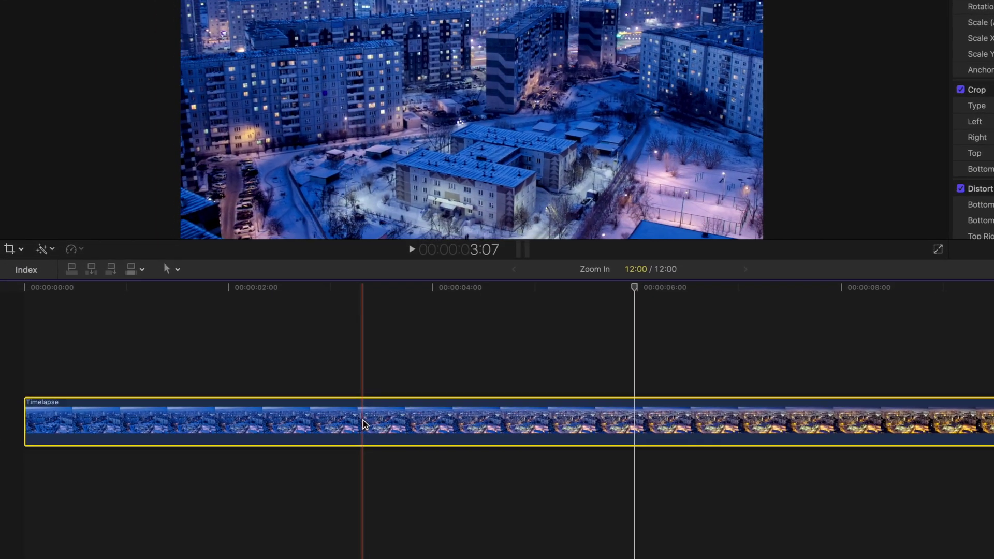
Show the Timelapse clip's video animation, slide the second scale keyframe later, then hide the lanes
right_click(288, 451)
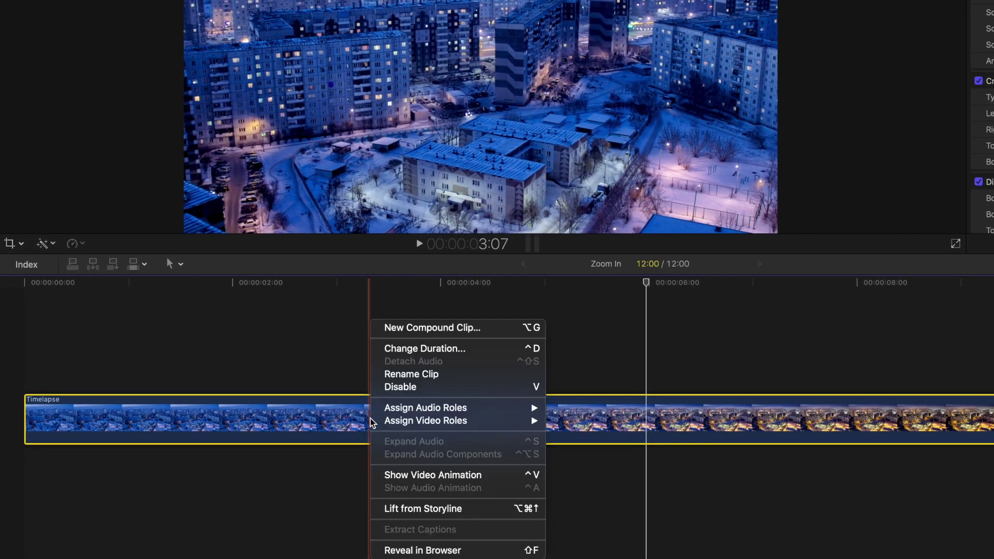
left_click(426, 475)
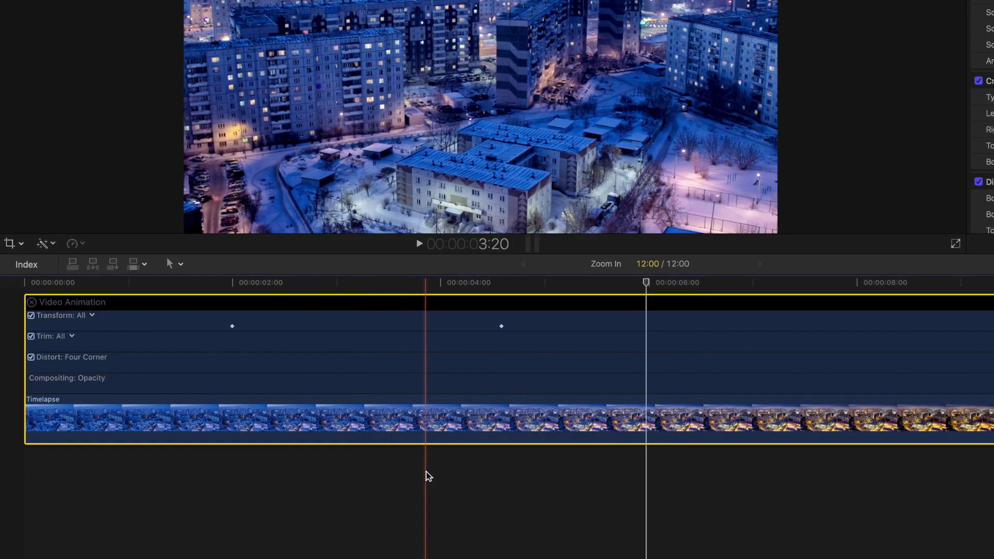
key("ctrl+v")
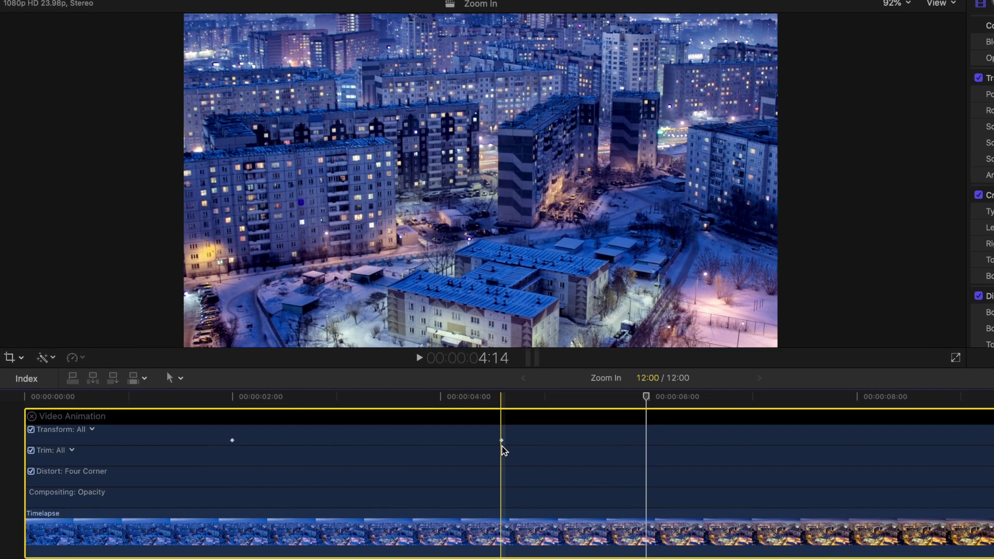
left_click_drag(502, 441, 551, 439)
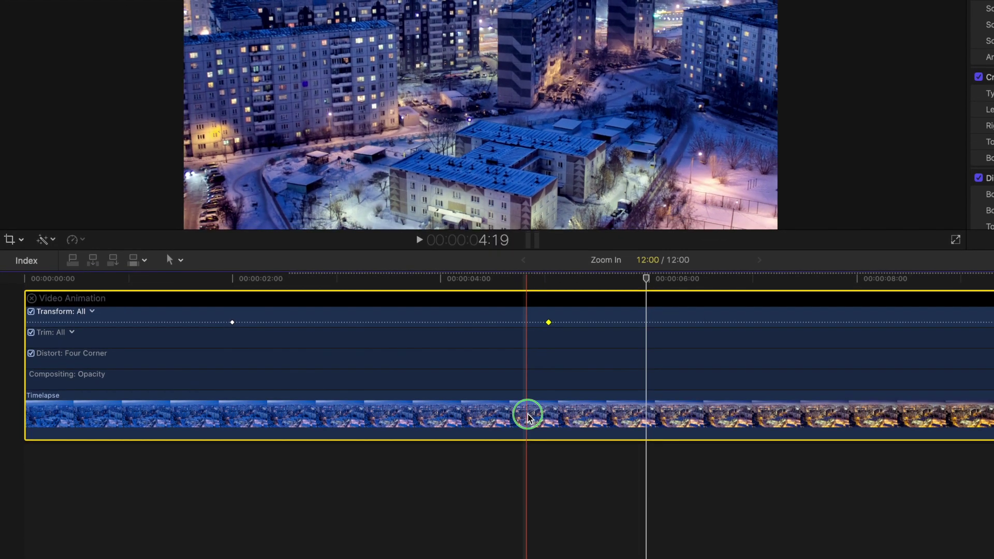
right_click(529, 536)
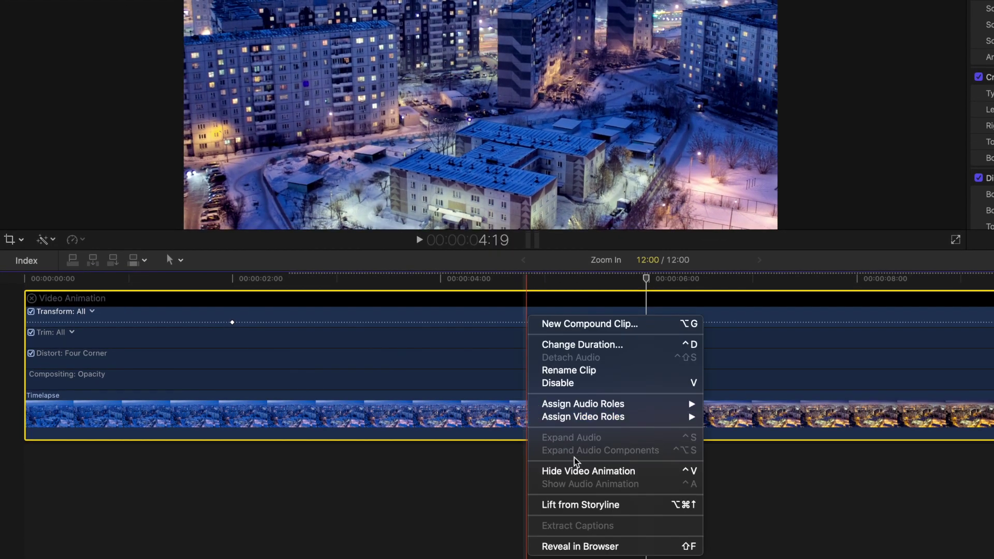
left_click(584, 471)
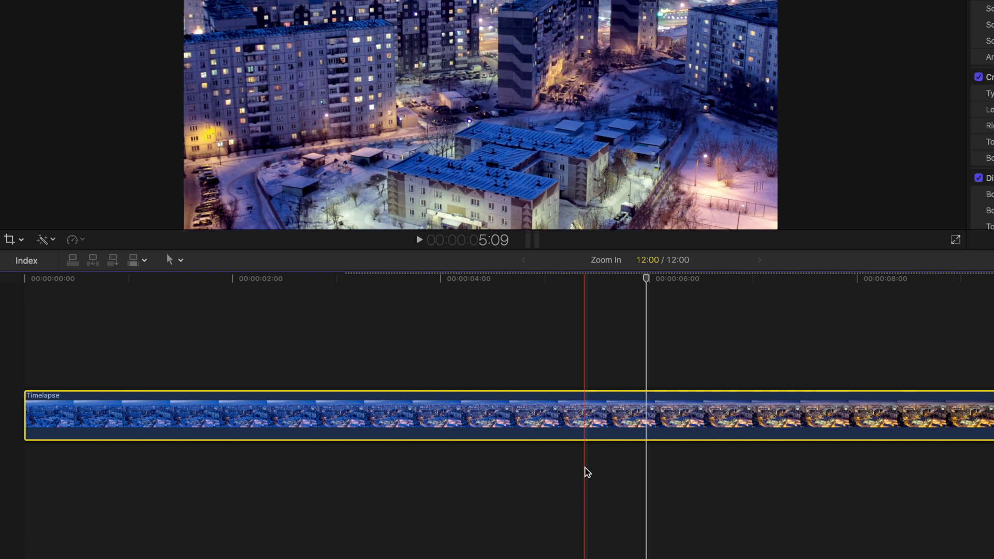
key("ctrl+v")
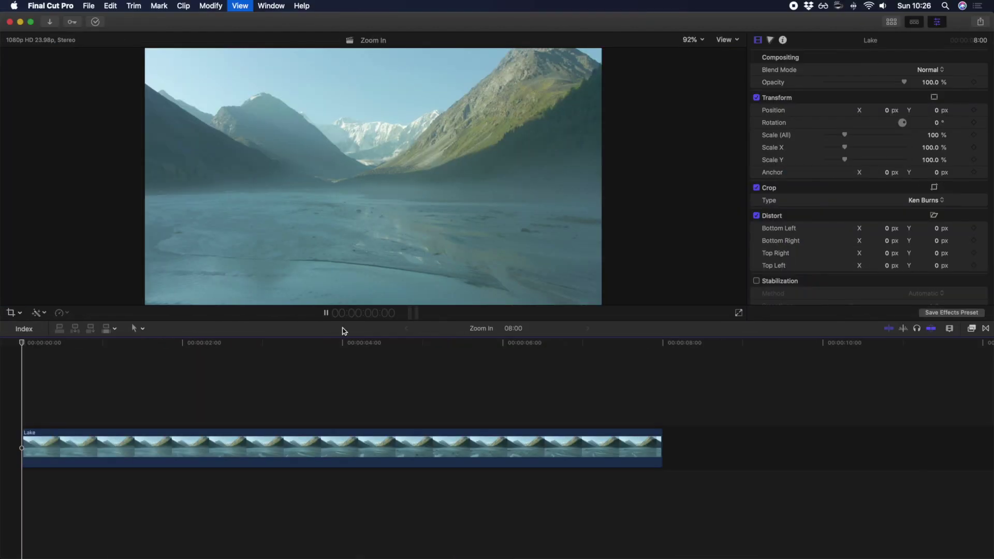
Play the unaltered 8-second Lake clip from the beginning
key("space")
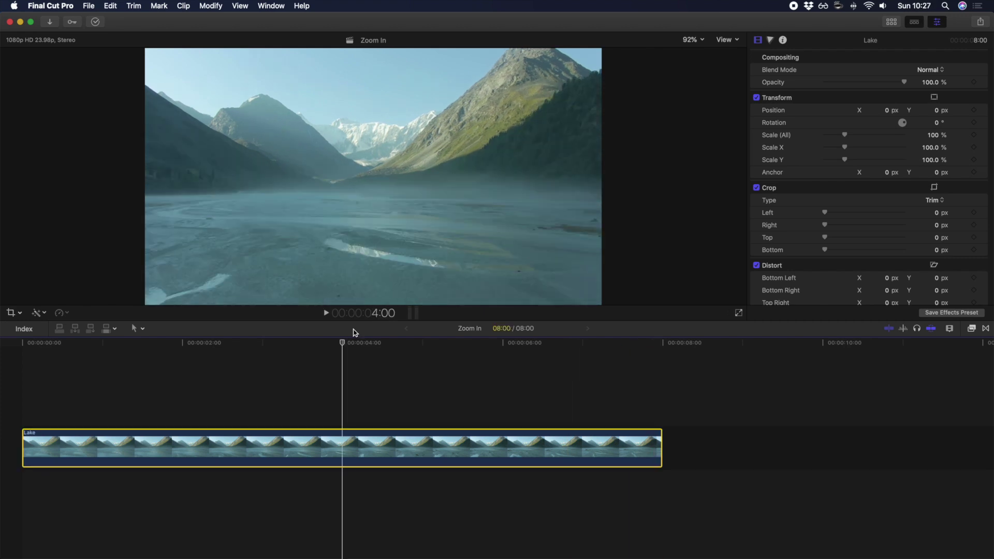
Keyframe the Lake clip's scale from 100% at 0:00 to 150% at 8:00, then play it
left_click_drag(346, 343, 15, 379)
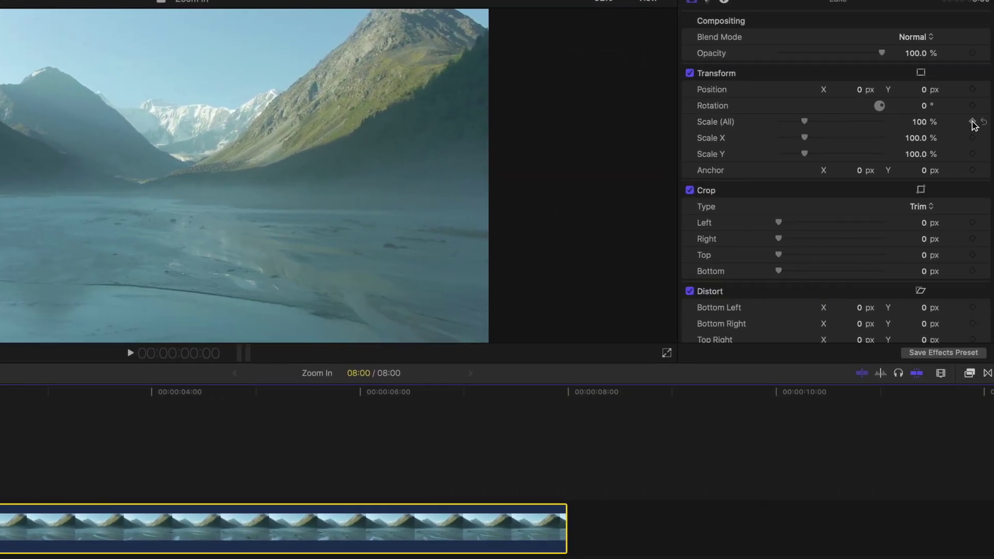
left_click(972, 122)
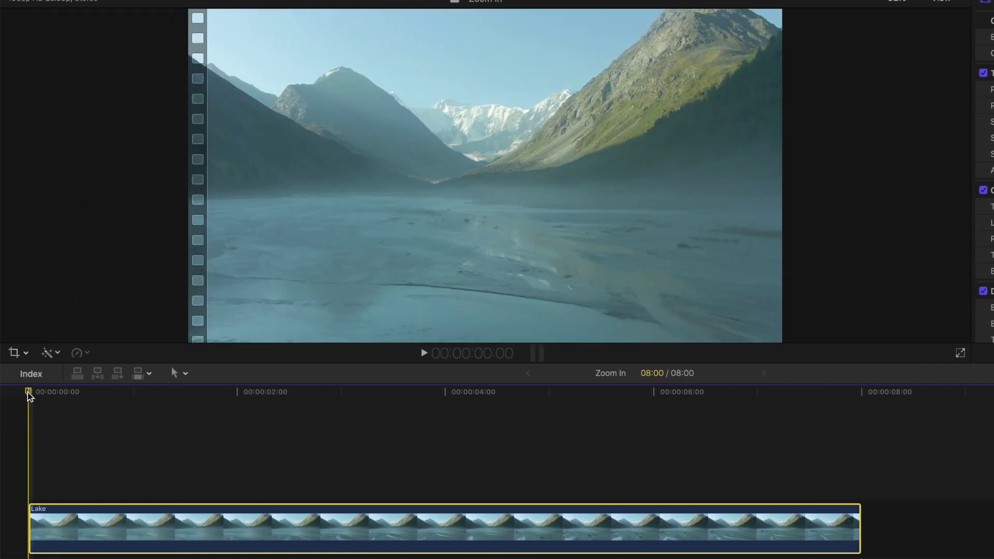
left_click_drag(27, 392, 859, 398)
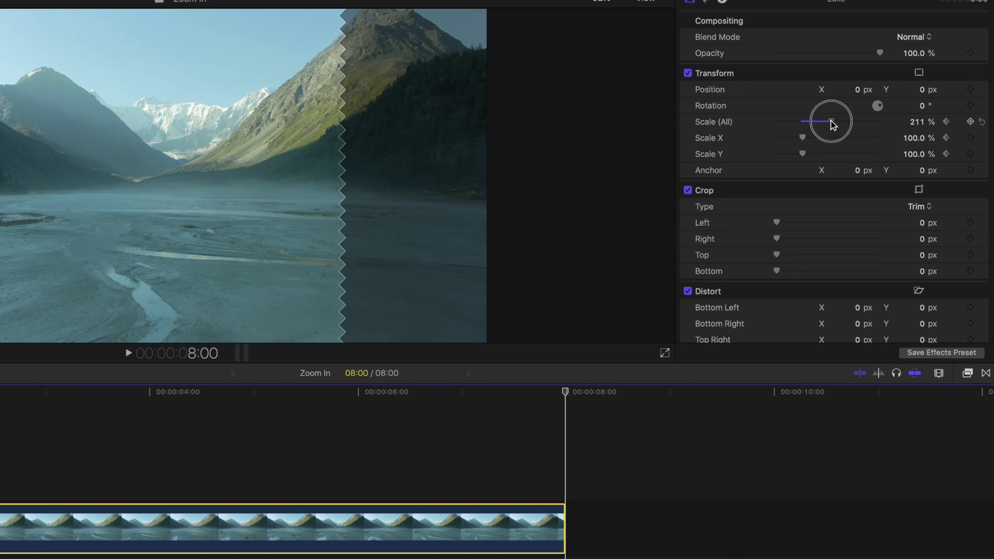
left_click_drag(831, 123, 817, 124)
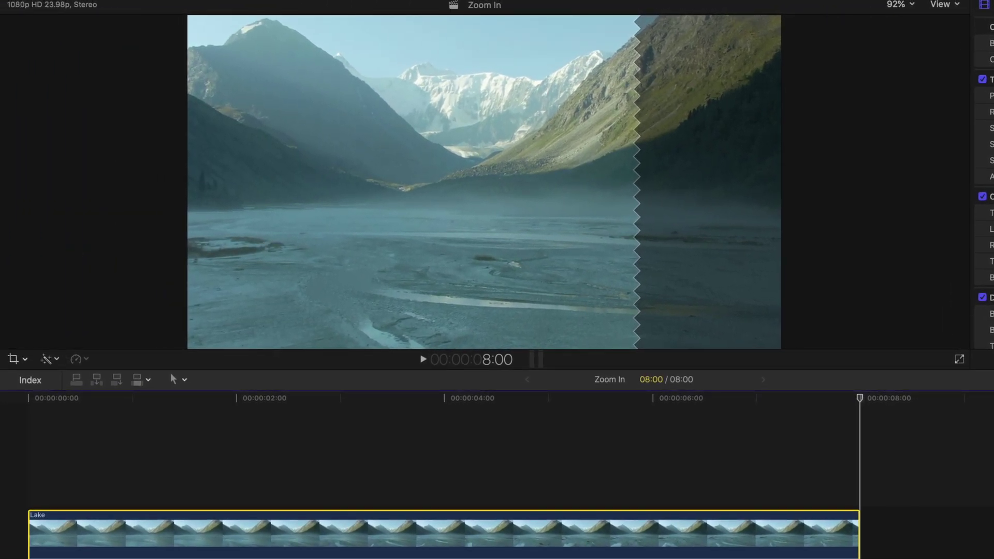
key("space")
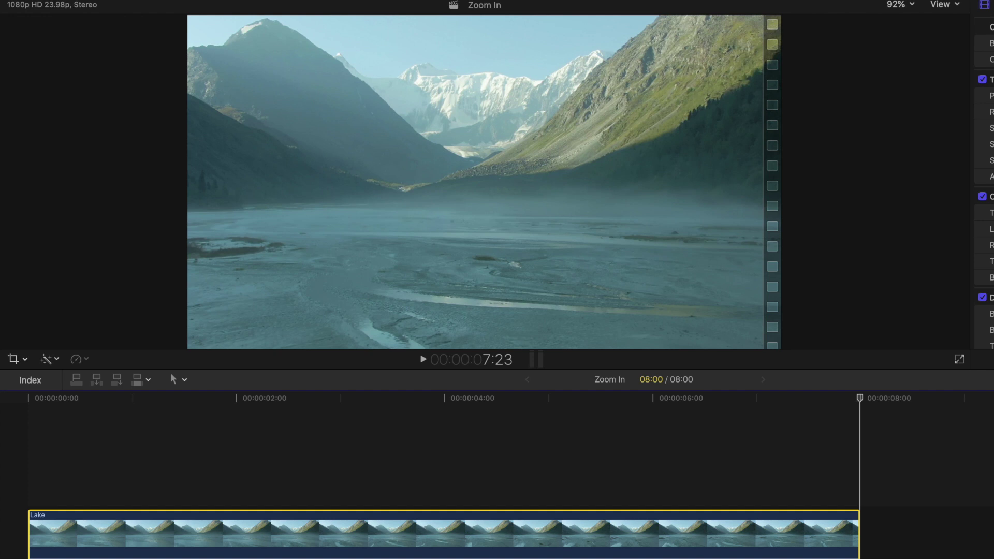
Give the Lake clip a Ken Burns crop with swapped framings and a smaller End framing centred on the valley
left_click(444, 399)
key("shift+c")
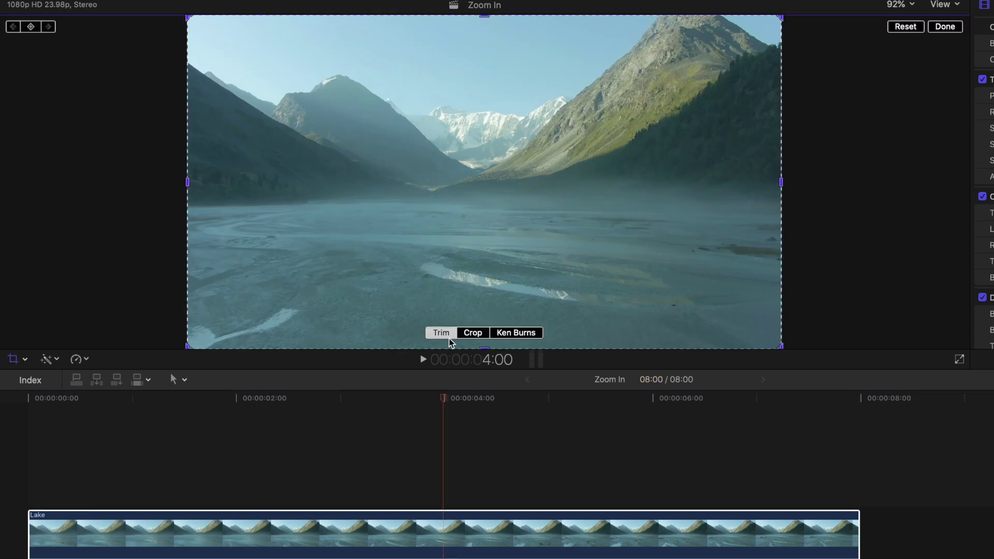
left_click(511, 332)
left_click(17, 30)
left_click_drag(233, 322, 333, 269)
left_click_drag(537, 221, 510, 231)
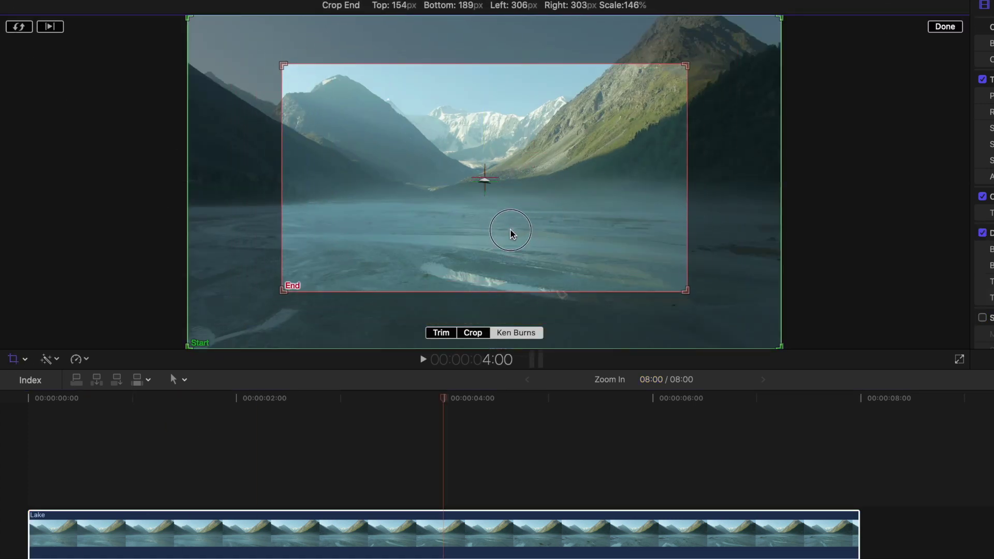
key("Home")
key("space")
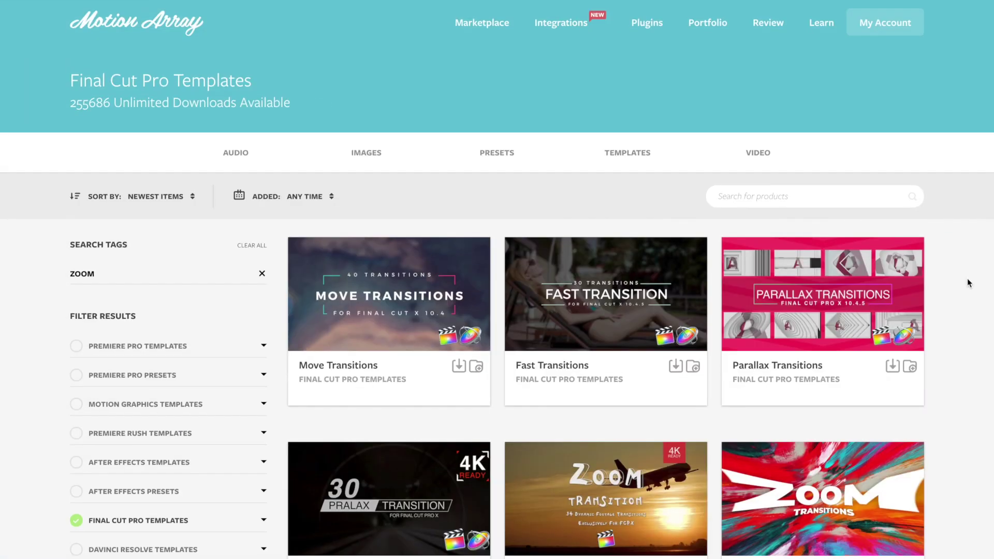
Scroll the Zoom-tagged template results down to Shaker and Shake Transitions
scroll(967, 279, "down", 5)
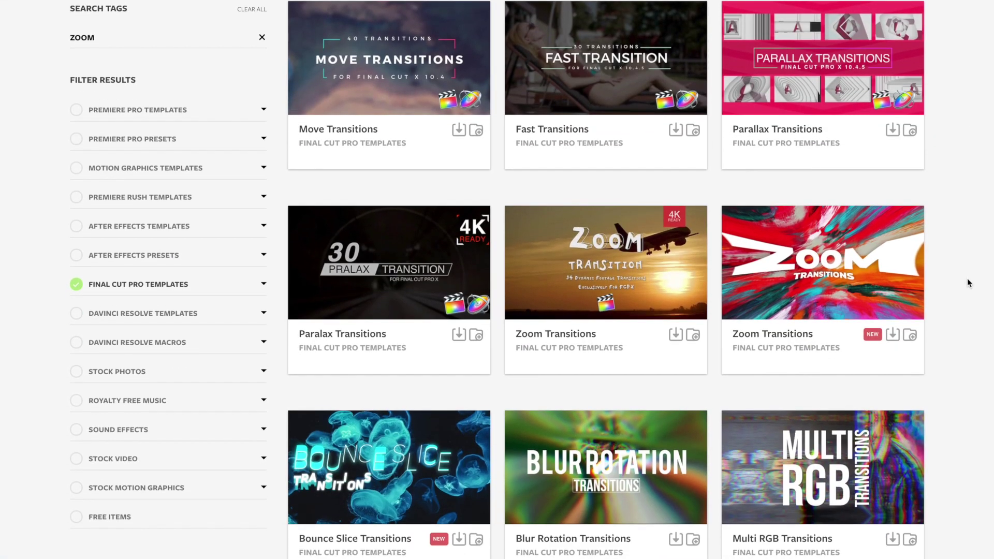
scroll(966, 279, "down", 5)
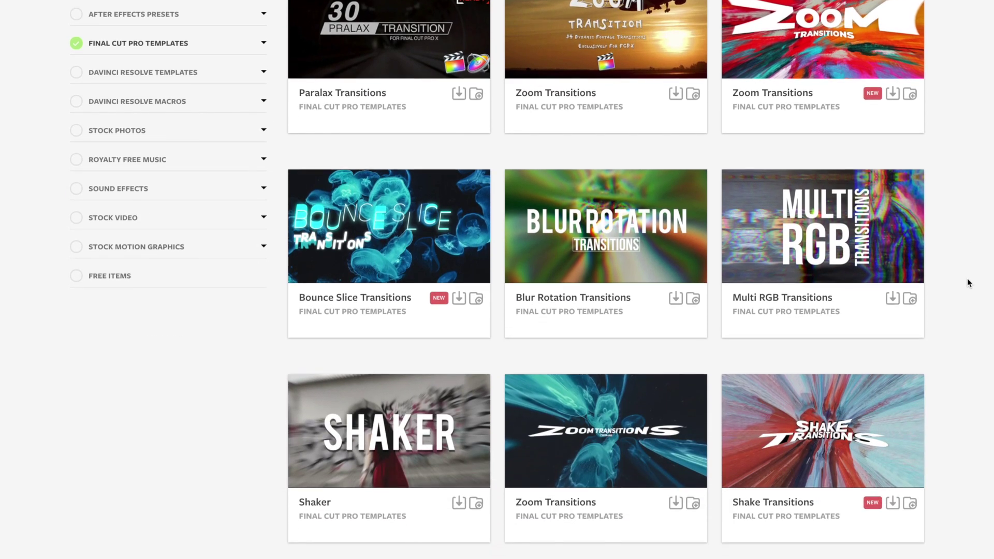